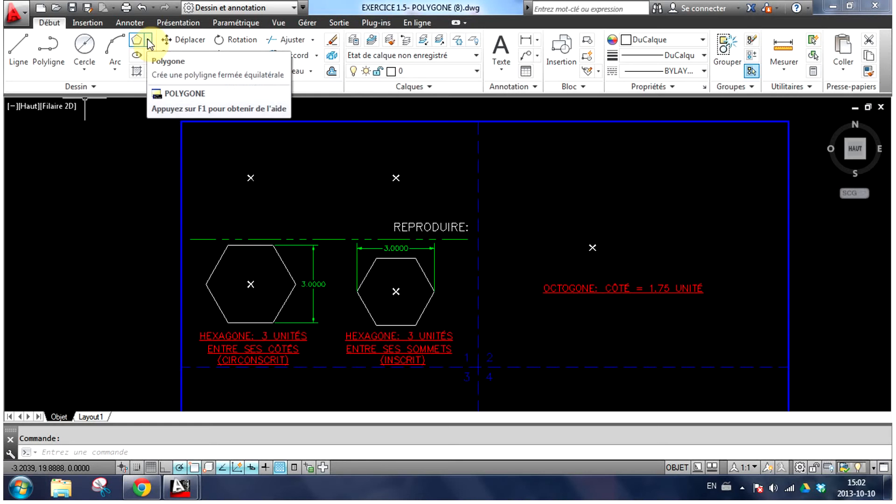
- Draw a six-sided polygon centred on the upper marker of the first hexagon column, circumscribed about a 1.5-radius circle, with a flat upper side
left_click(149, 44)
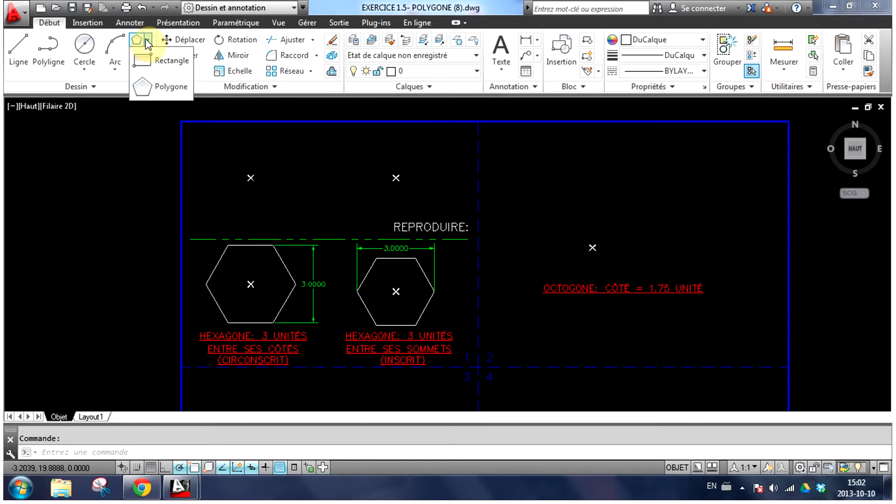
left_click(148, 42)
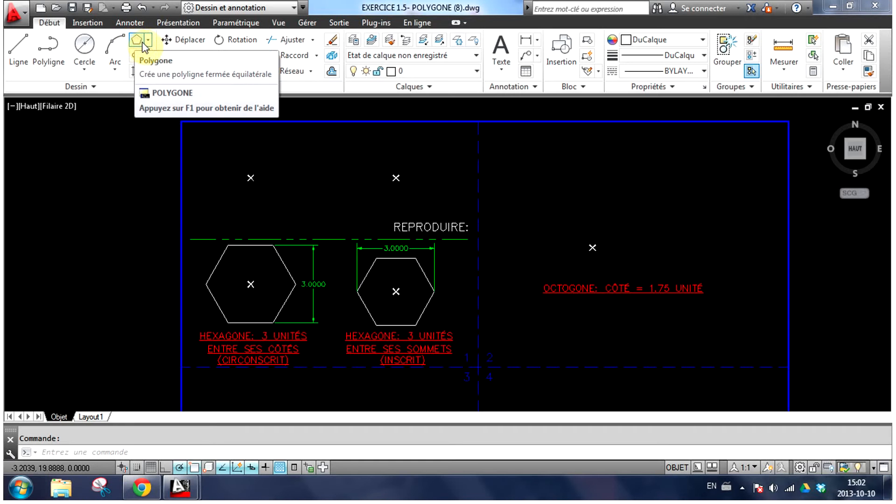
left_click(149, 43)
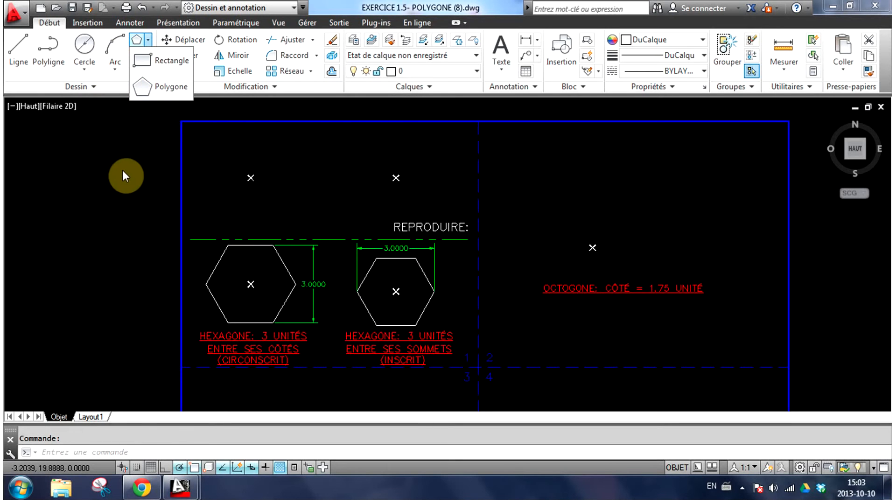
left_click(162, 86)
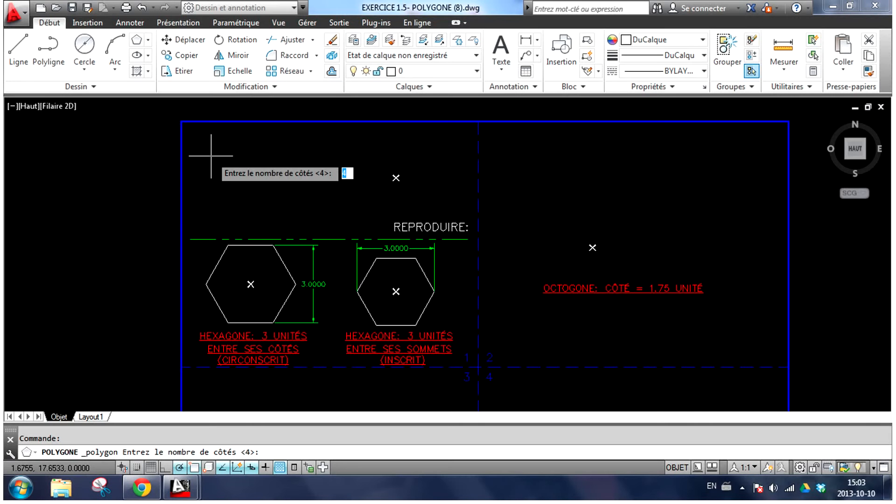
type("6")
key("Return")
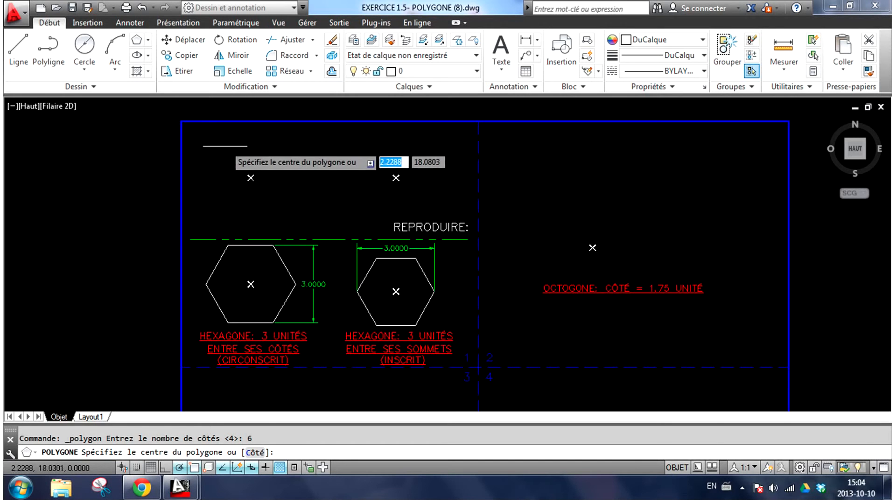
left_click(251, 178)
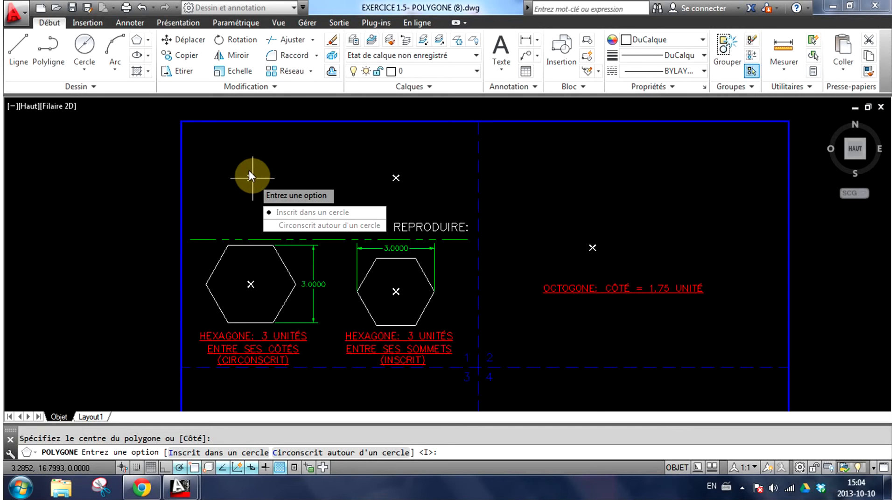
left_click(304, 225)
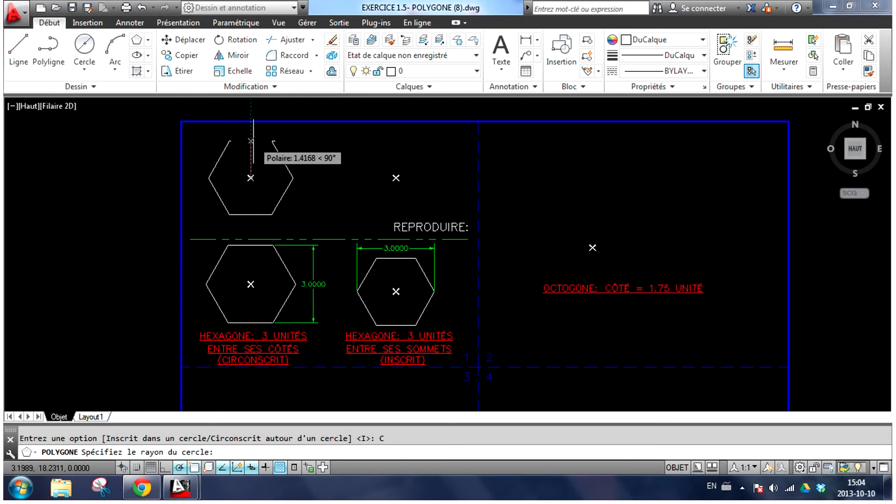
type("1.5")
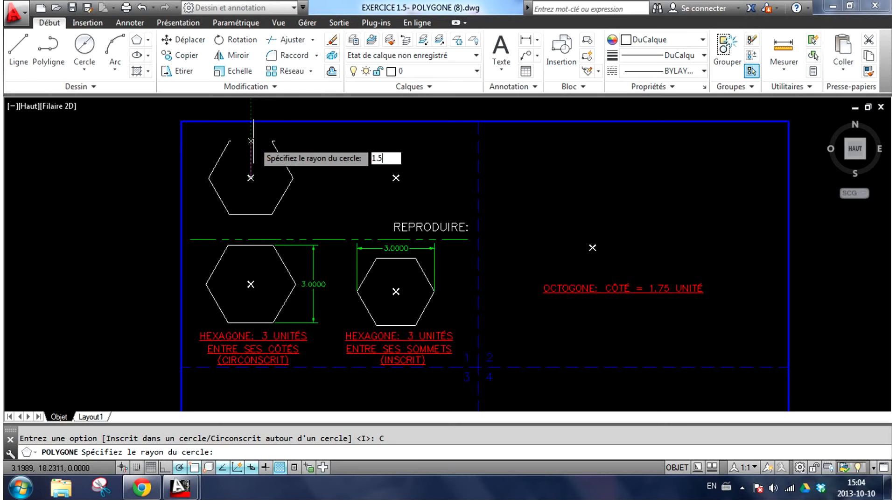
key("Return")
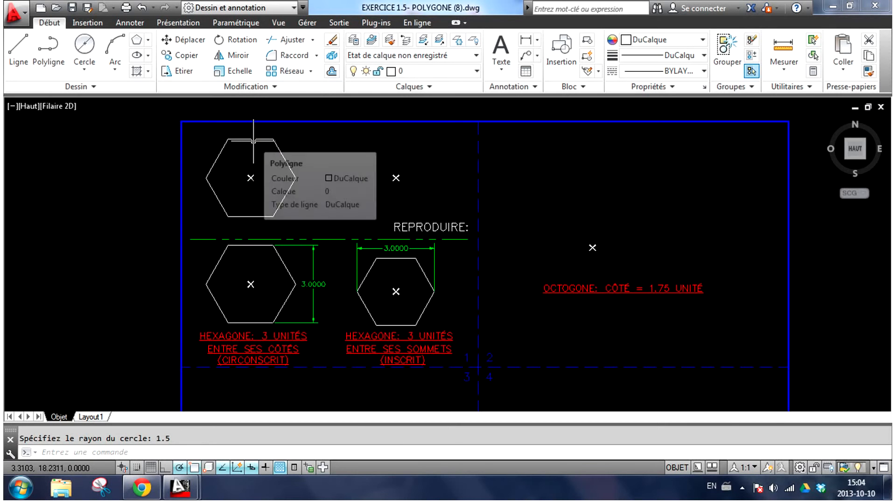
- Draw a six-sided polygon centred on the upper marker of the second hexagon column, inscribed in a 1.5-radius circle, with a vertex at 0°
left_click(137, 46)
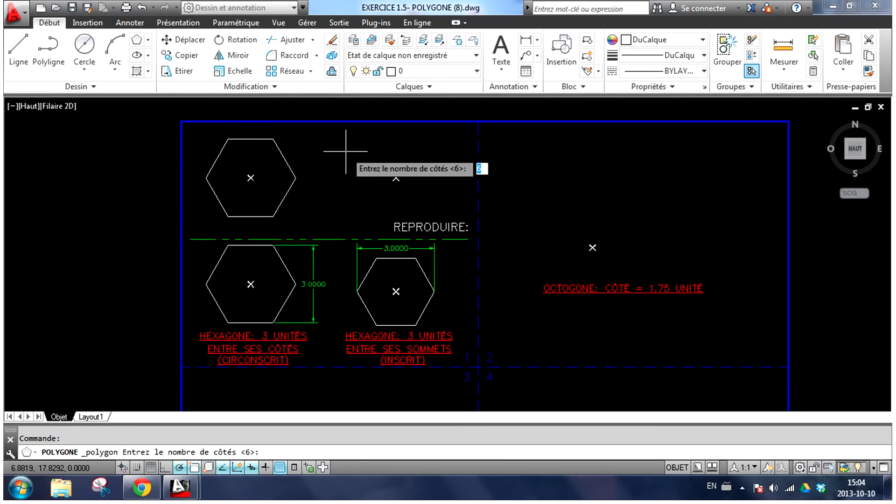
key("Return")
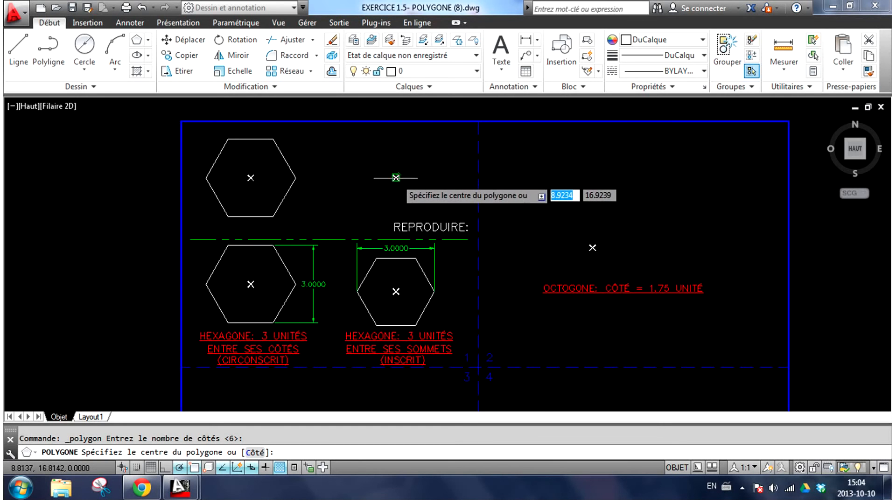
left_click(396, 178)
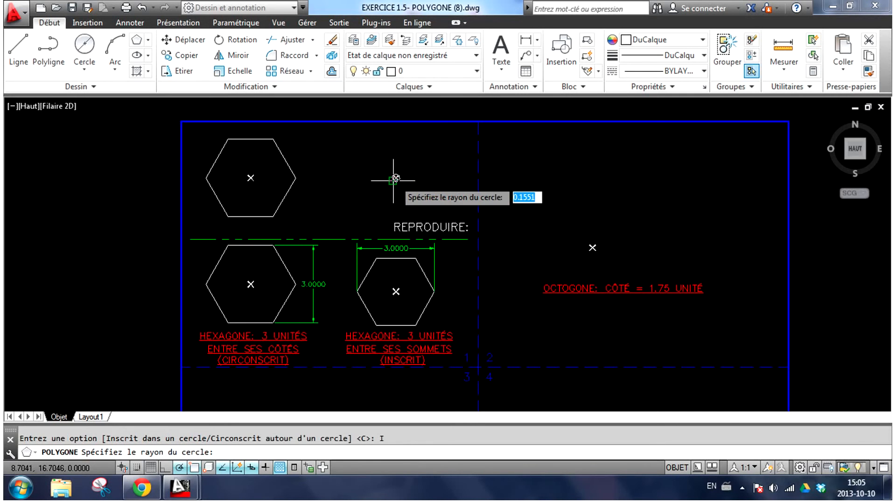
left_click(435, 214)
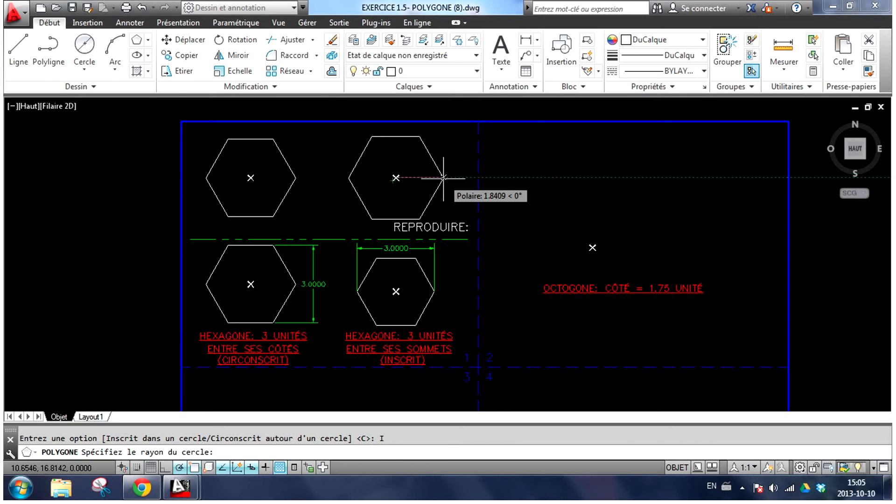
type("1.5")
key("Return")
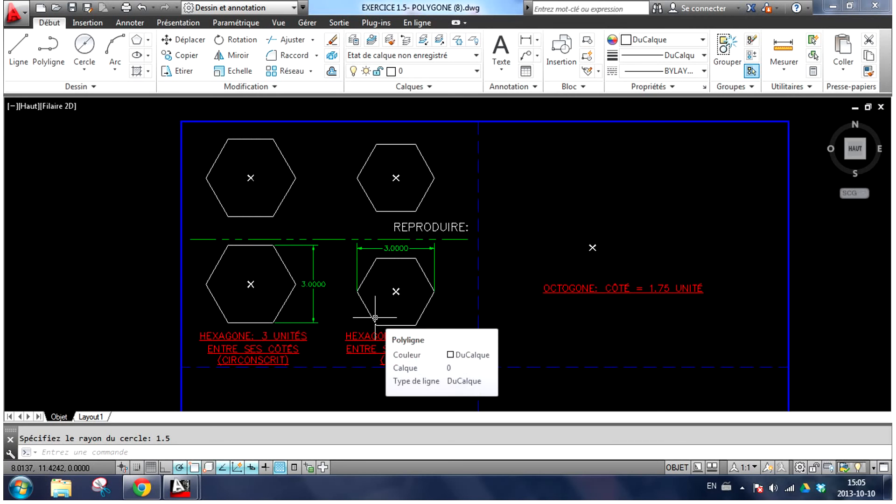
- Draw a five-sided polygon centred on the large dashed red circle, circumscribed with a radius of 1.125 and a flat base
mouse_move(420, 345)
middle_mouse_down()
mouse_move(430, 196)
mouse_move(418, 205)
middle_mouse_up()
mouse_move(406, 311)
middle_mouse_down()
mouse_move(374, 277)
mouse_move(374, 286)
middle_mouse_up()
scroll(380, 266, "up", 3)
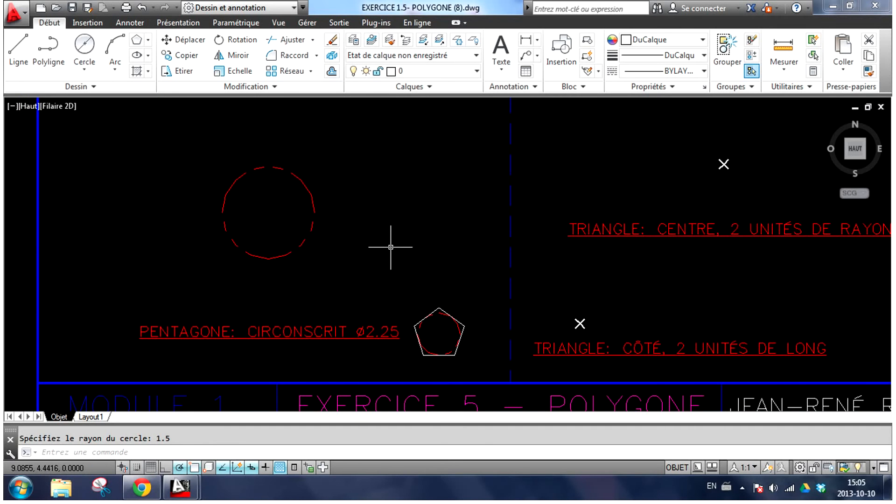
left_click(138, 46)
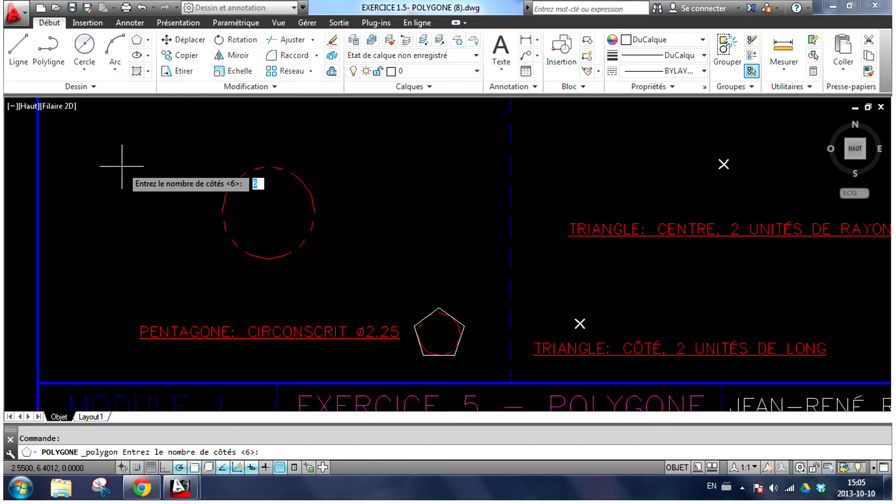
type("5")
key("Return")
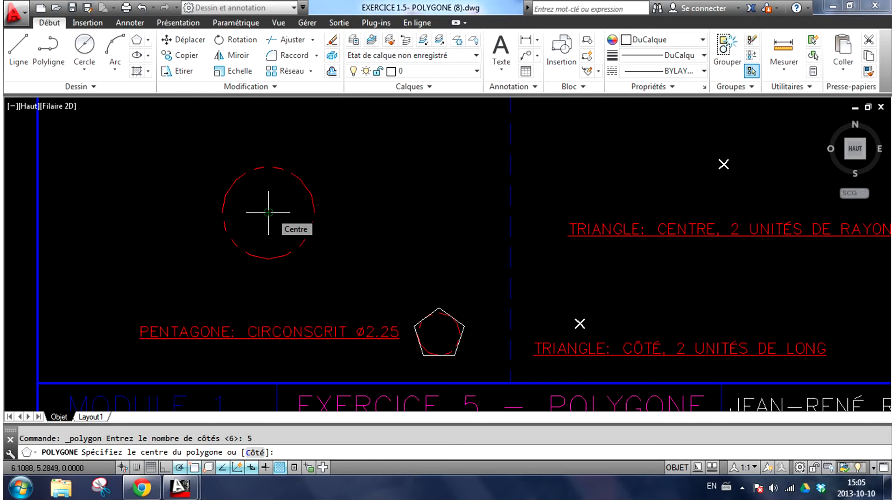
left_click(269, 212)
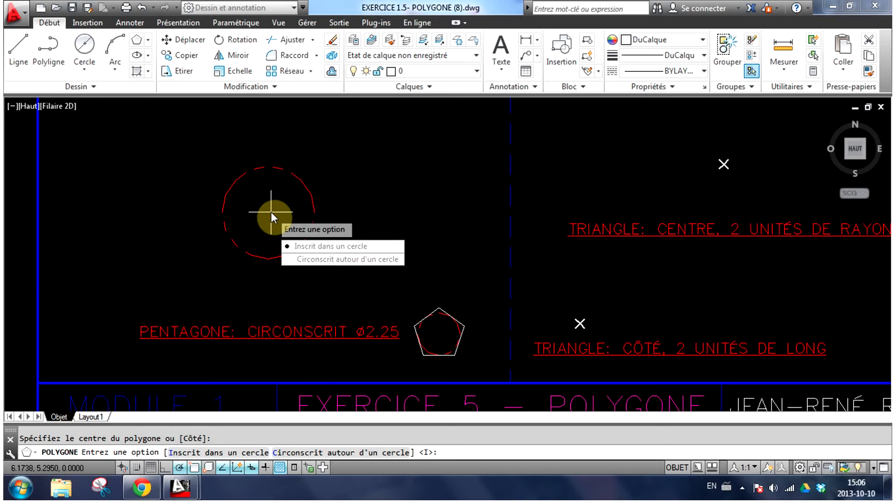
left_click(317, 260)
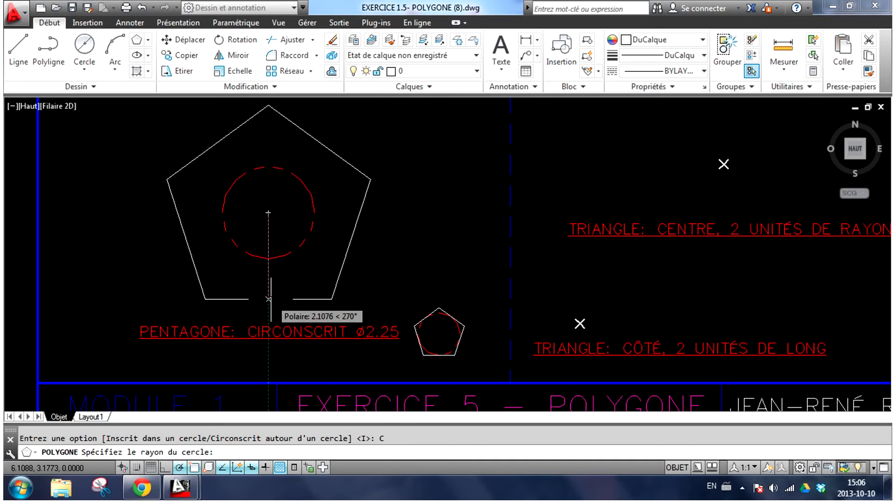
type("1.125")
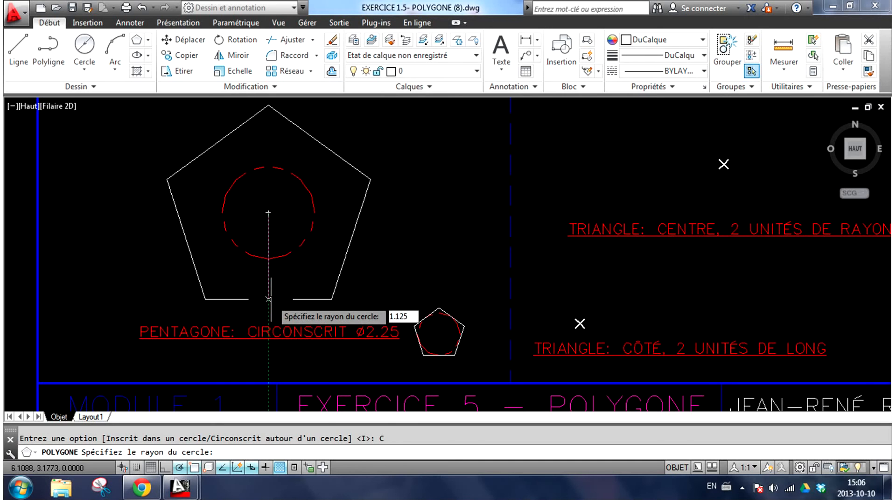
key("Return")
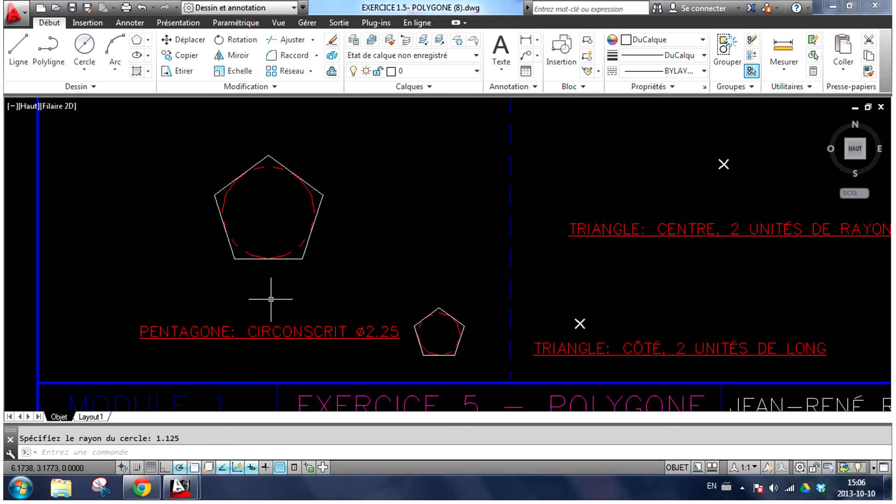
- Draw an eight-sided polygon by its side, starting at the octagon marker and running 1.75 units horizontally at 0°
middle_click_drag(593, 202, 335, 403)
middle_click_drag(436, 191, 363, 354)
middle_click_drag(428, 212, 412, 303)
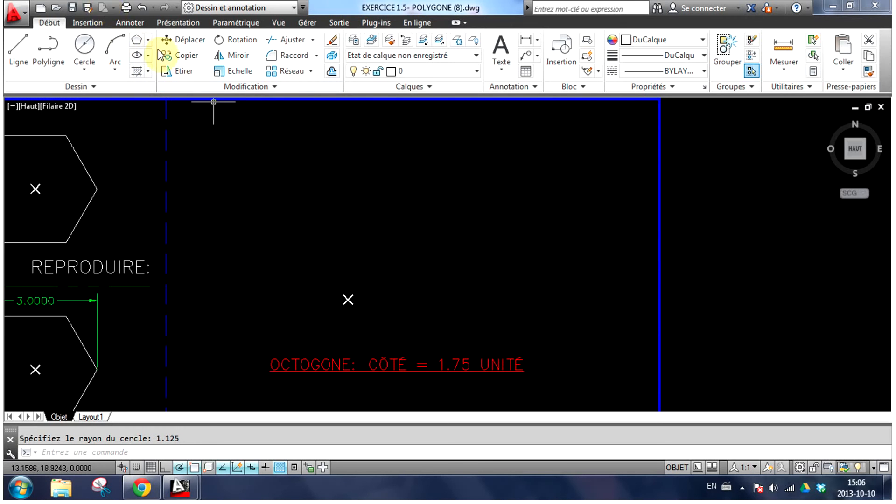
left_click(136, 46)
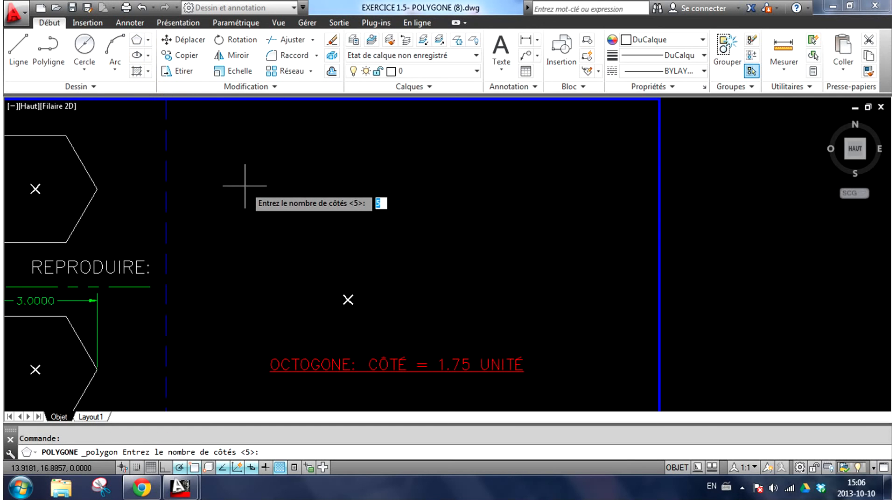
type("8")
key("Return")
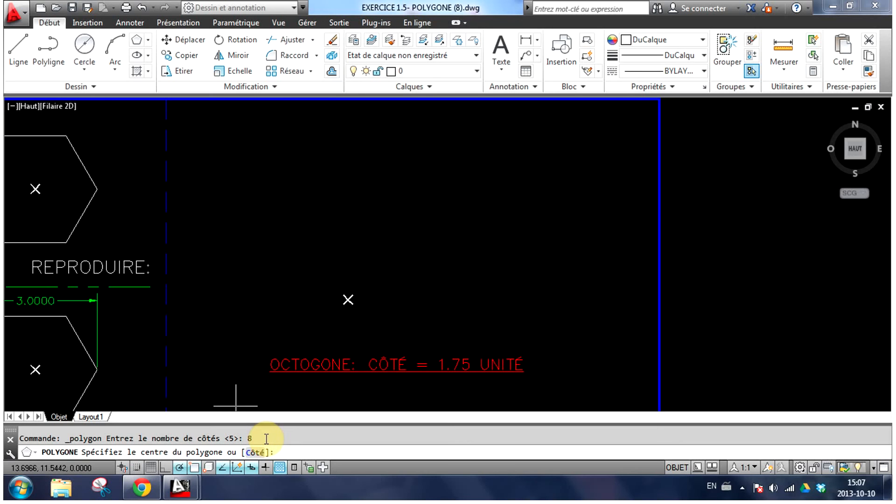
left_click(252, 460)
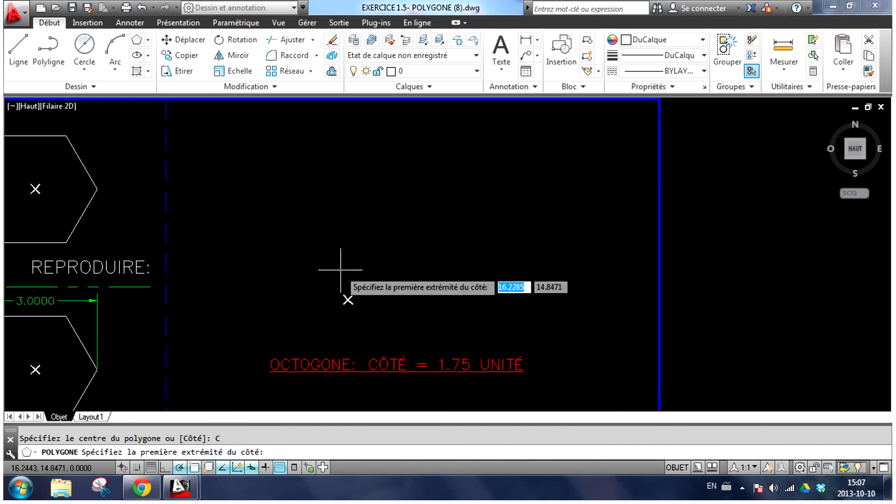
scroll(345, 308, "up", 2)
middle_click_drag(350, 313, 350, 267)
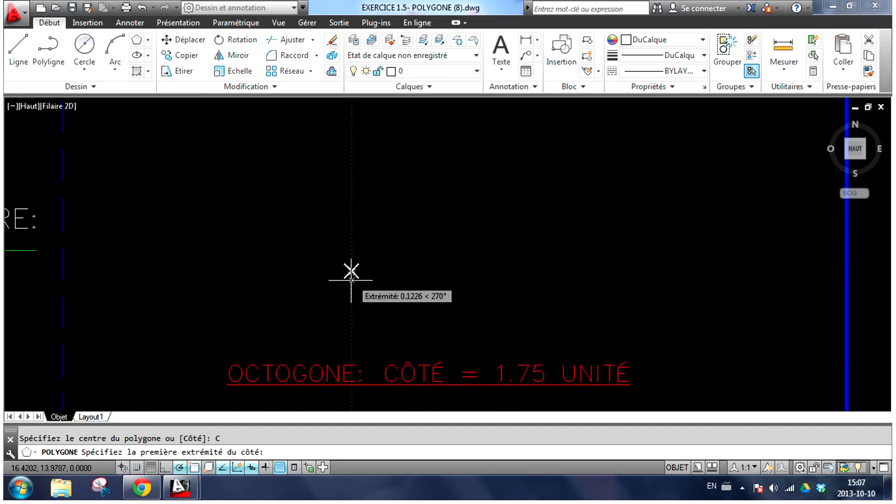
left_click(350, 267)
middle_click_drag(433, 271, 427, 285)
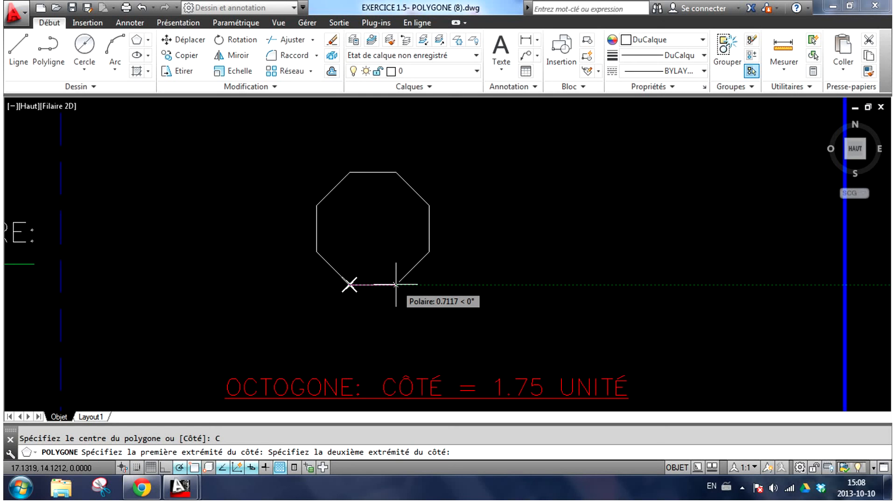
type("1.75")
key("Return")
- Draw a three-sided polygon centred on the marker above "TRIANGLE: CENTRE, 2 UNITÉS DE RAYON", inscribed in a circle of radius 2 and pointing up
scroll(411, 209, "down", 4)
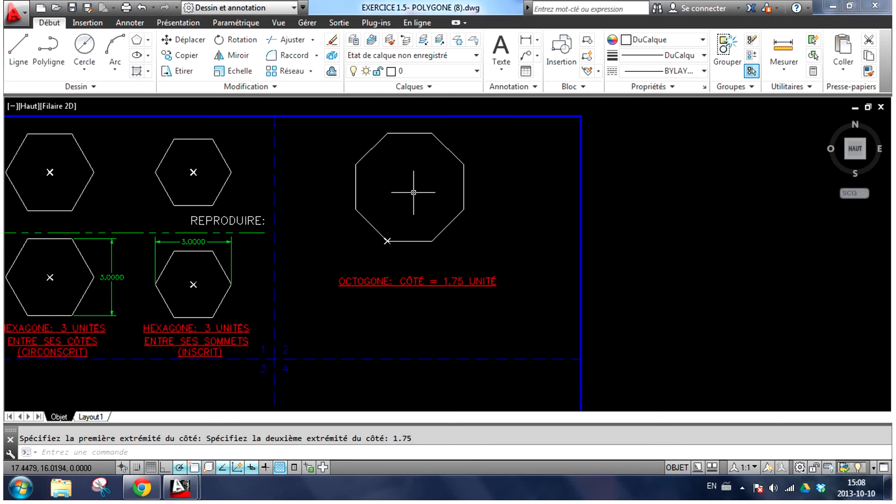
middle_click_drag(411, 188, 410, 201)
middle_click_drag(380, 330, 392, 77)
scroll(449, 209, "up", 2)
middle_click_drag(449, 208, 452, 260)
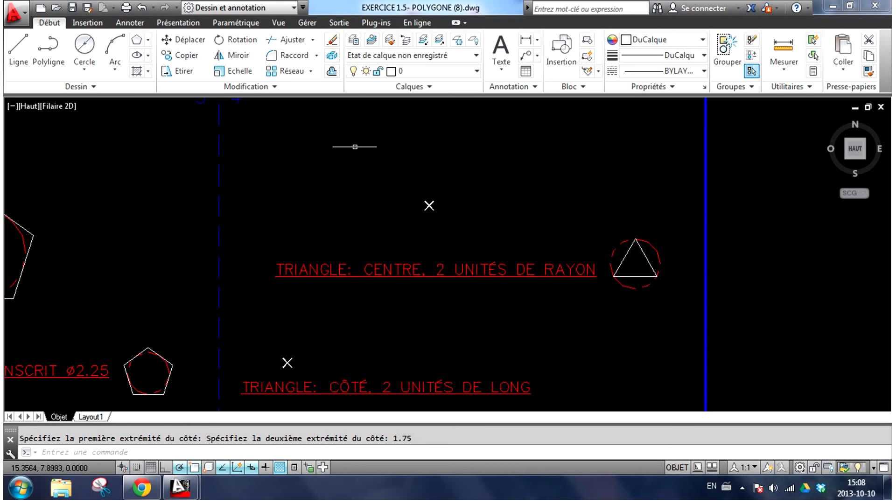
left_click(150, 41)
left_click(149, 87)
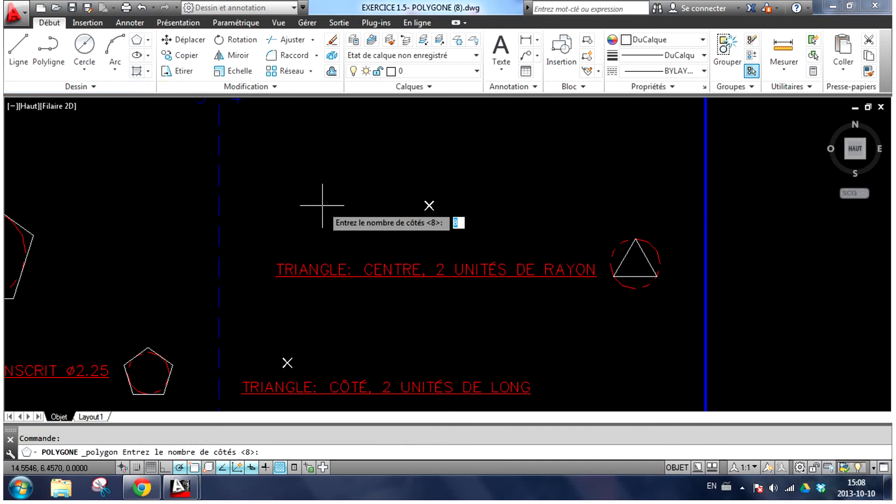
type("3")
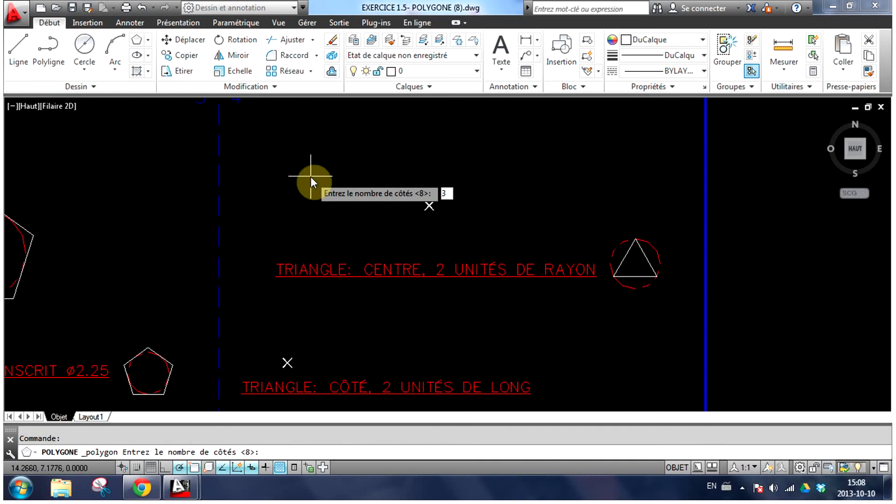
key("Return")
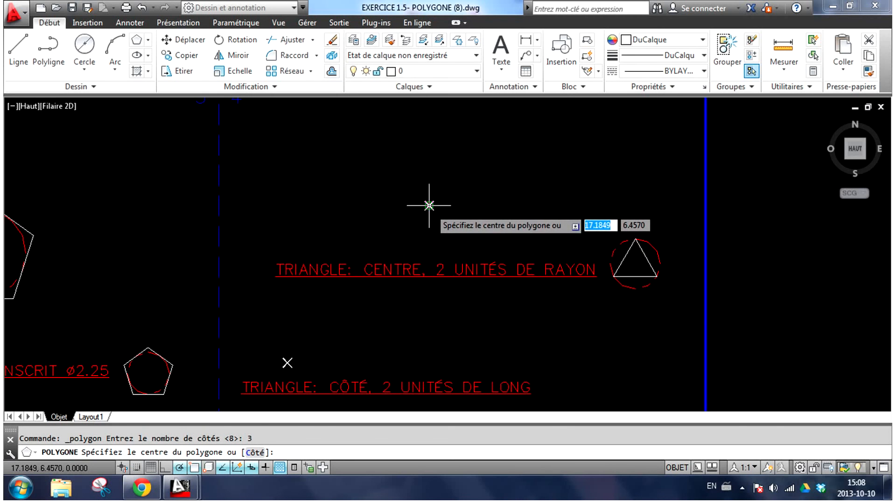
left_click(429, 205)
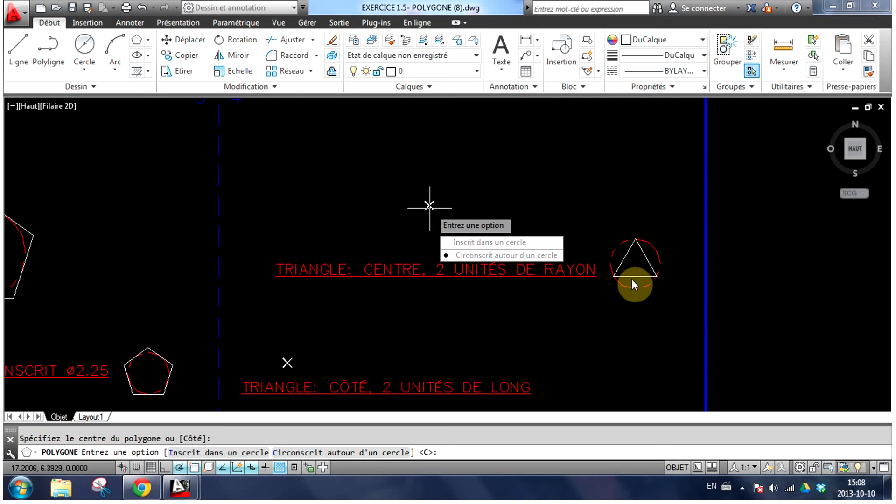
left_click(477, 242)
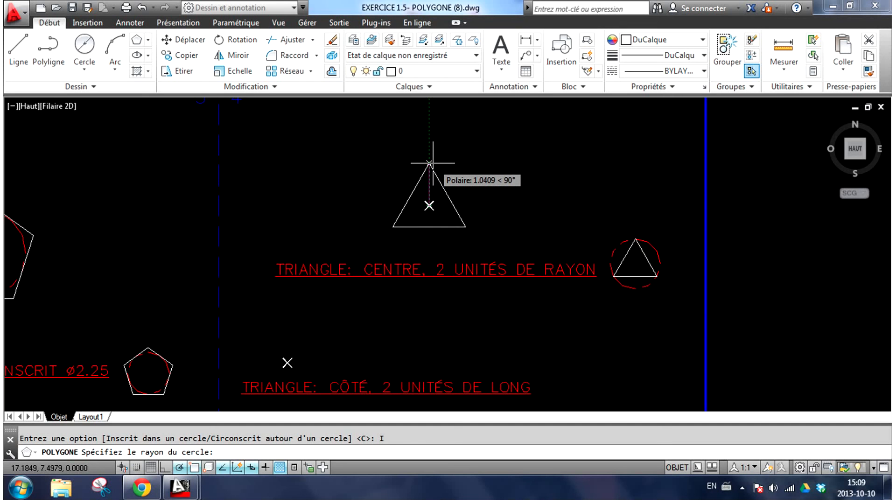
type("2")
key("Return")
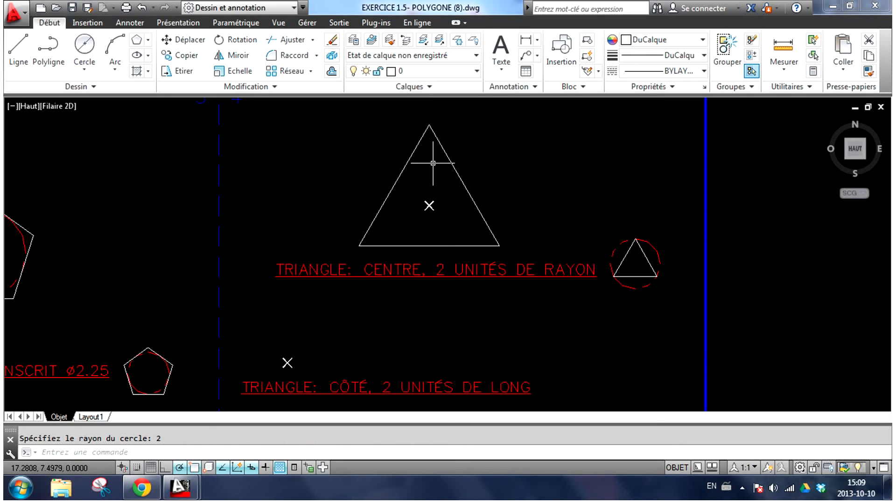
- Start a polygon for the exercise labelled "TRIANGLE: CÔTÉ, 2 UNITÉS DE LONG"
middle_click_drag(393, 296, 394, 276)
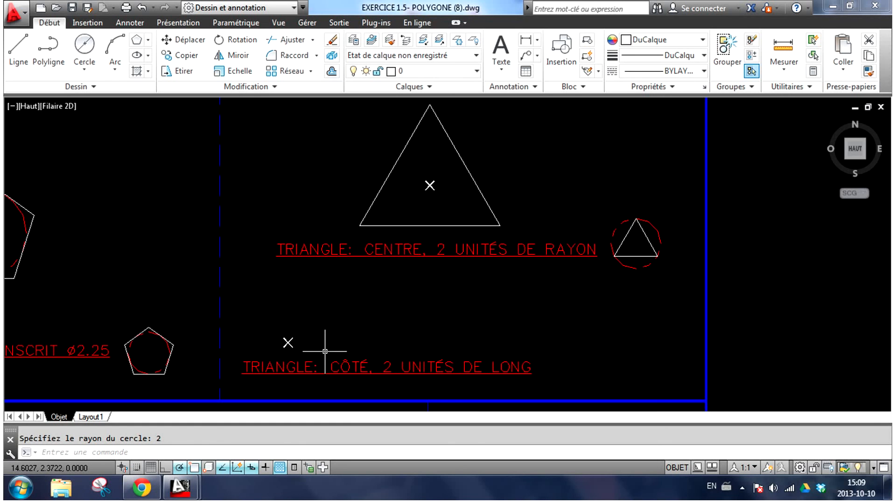
left_click(149, 40)
left_click(151, 88)
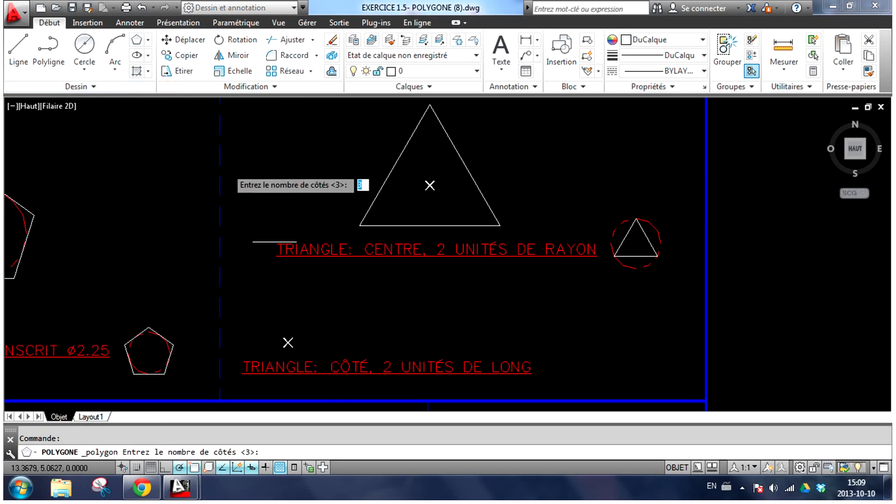